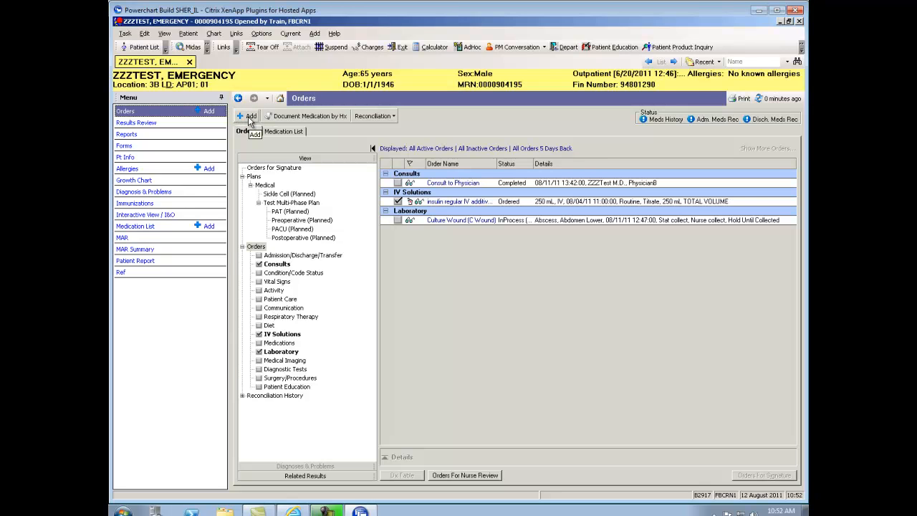
# Add a CBC inpatient order, entering the ordering physician's name and Phone as the communication type.
pyautogui.click(248, 117)
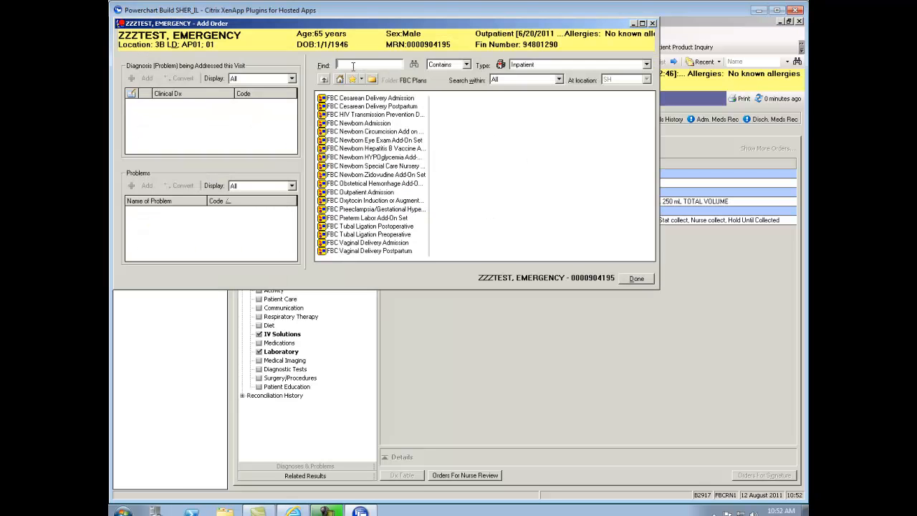
pyautogui.write('cbc')
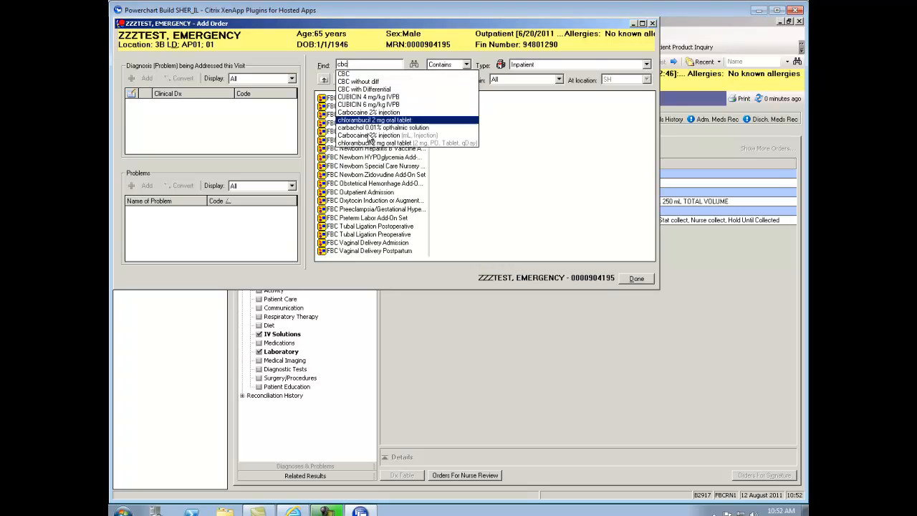
pyautogui.click(353, 75)
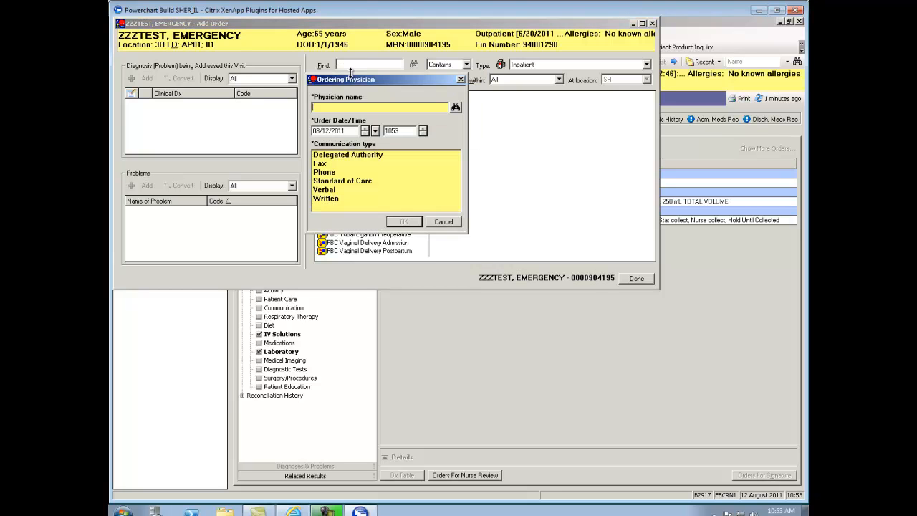
pyautogui.write('korzen')
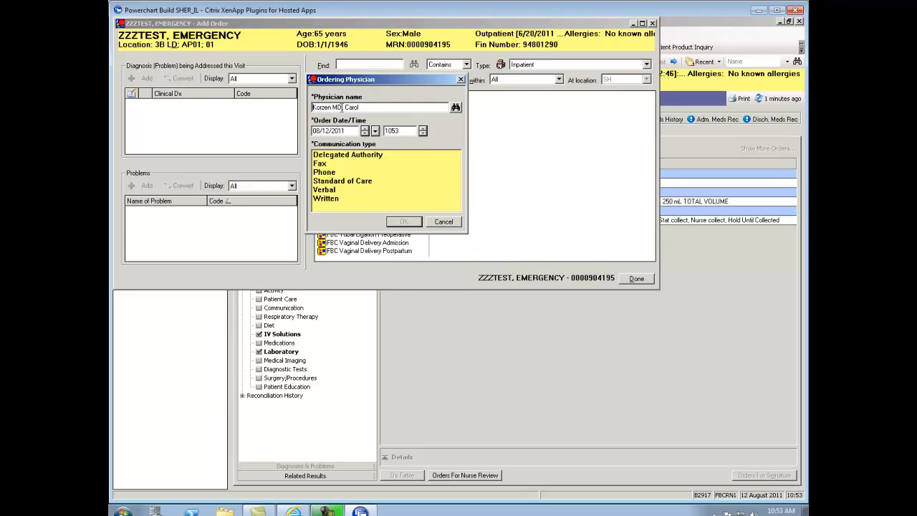
pyautogui.click(334, 173)
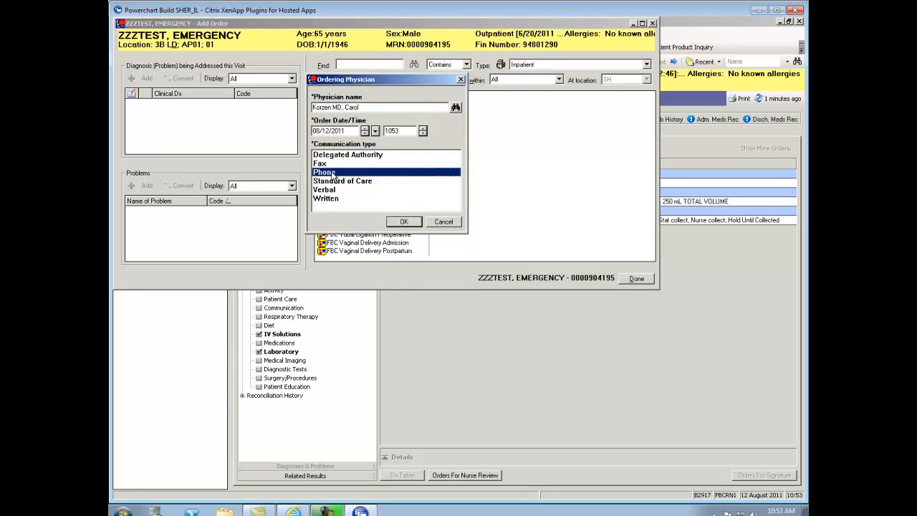
pyautogui.click(405, 222)
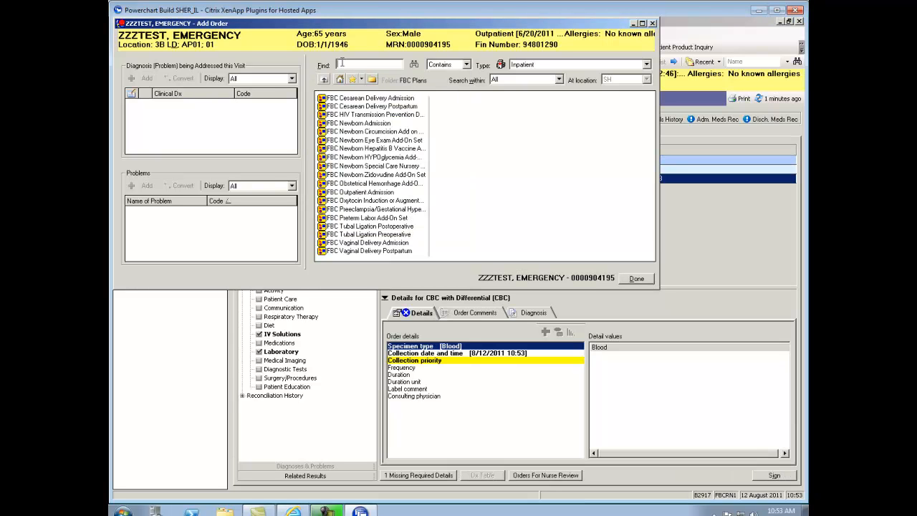
# Add BMP and XR Chest Portable orders for the patient and finish adding orders.
pyautogui.write('lab')
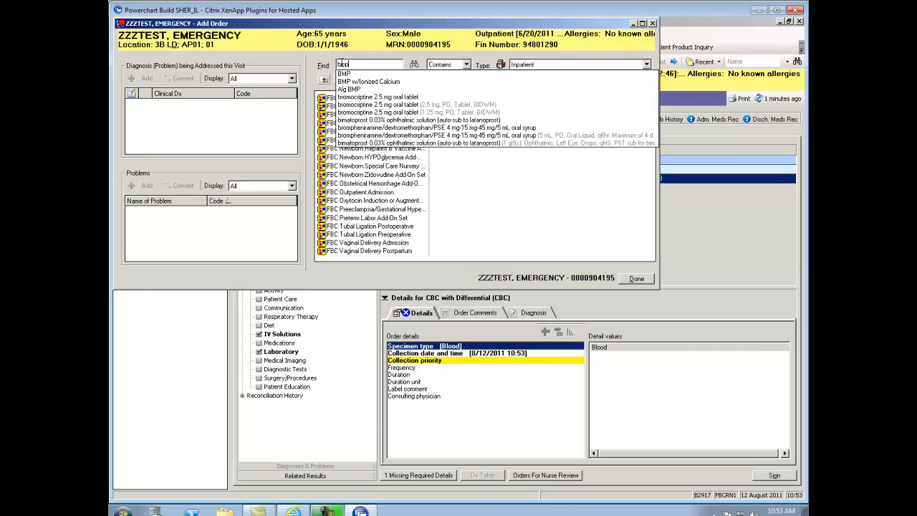
pyautogui.click(351, 74)
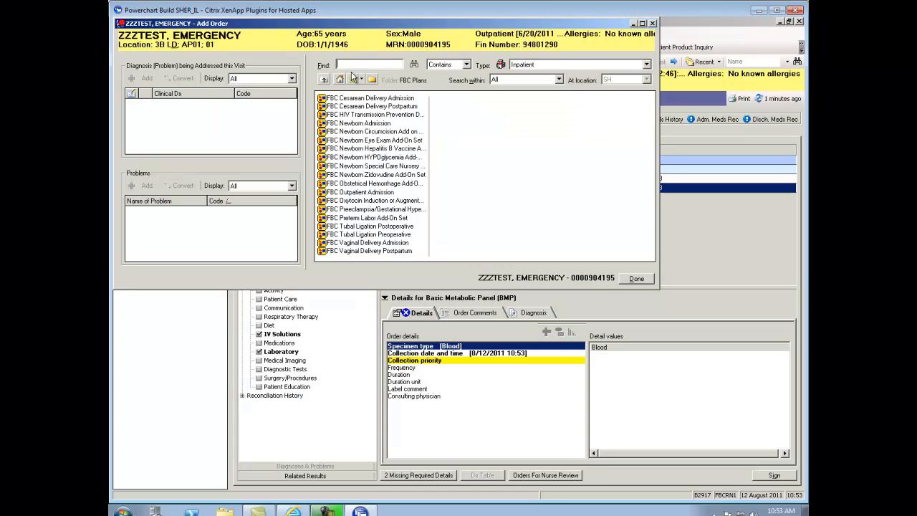
pyautogui.write('chest')
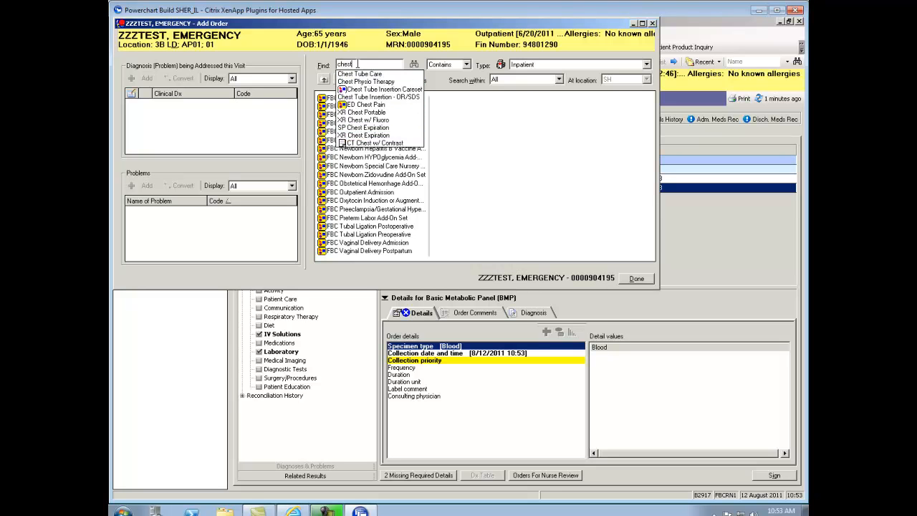
pyautogui.press('Return')
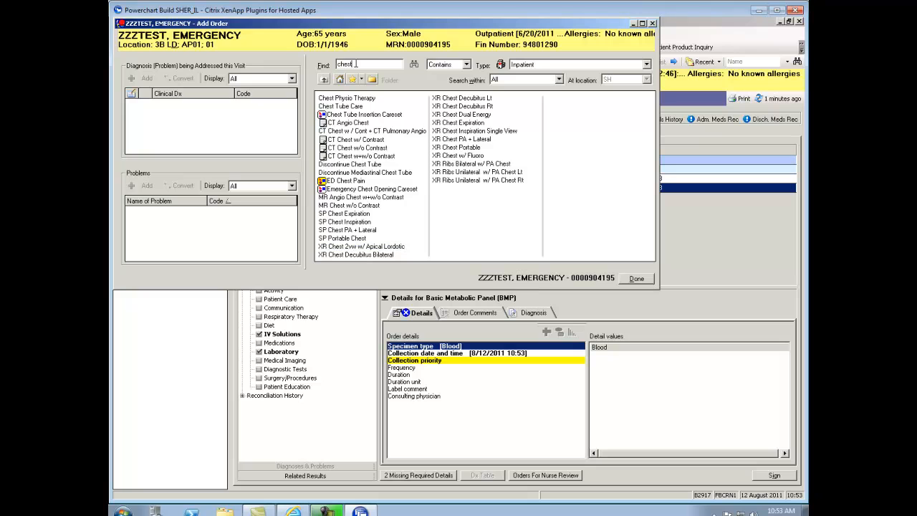
pyautogui.click(463, 148)
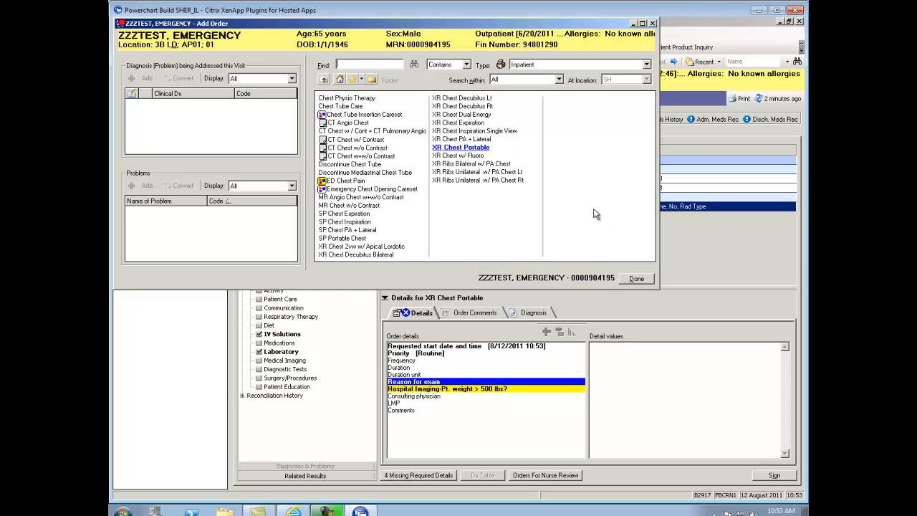
pyautogui.click(637, 279)
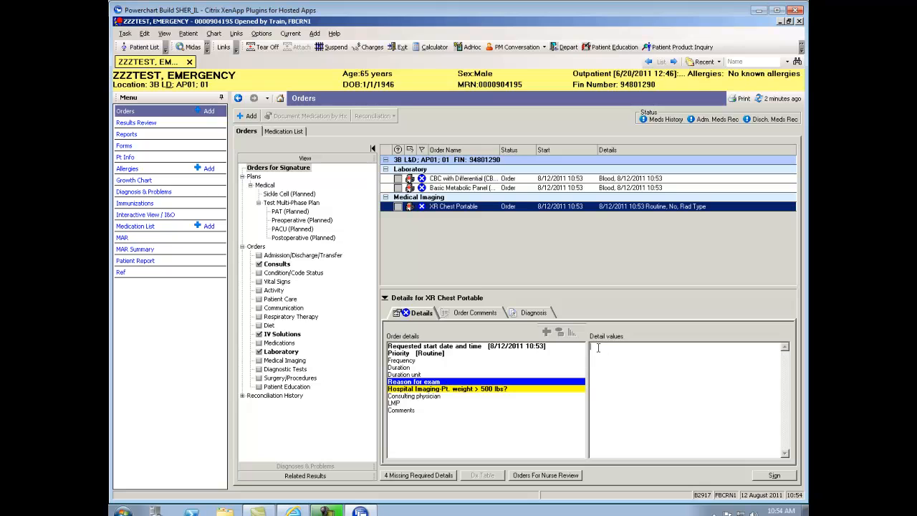
# For the XR Chest Portable order, enter "short of breath" as the reason for exam and answer Yes to patient weight over 500 lbs.
pyautogui.write('short of breath')
pyautogui.click(466, 390)
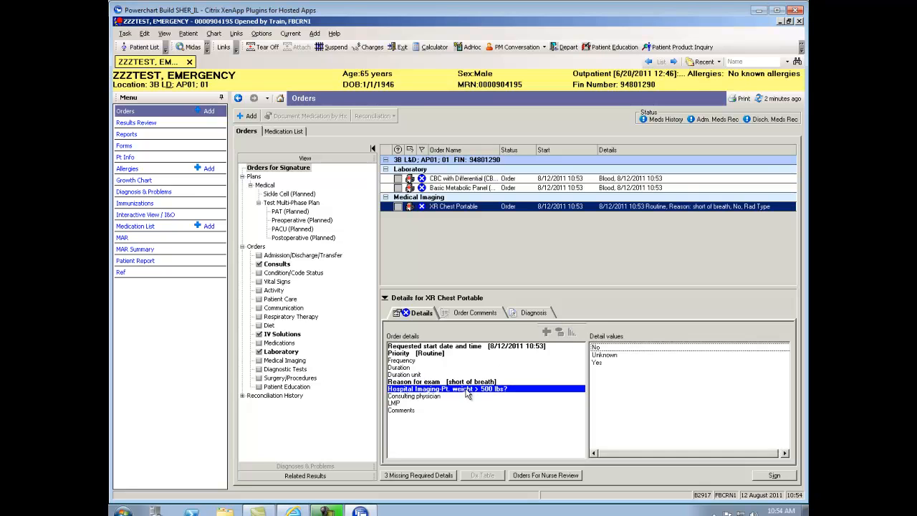
pyautogui.click(596, 364)
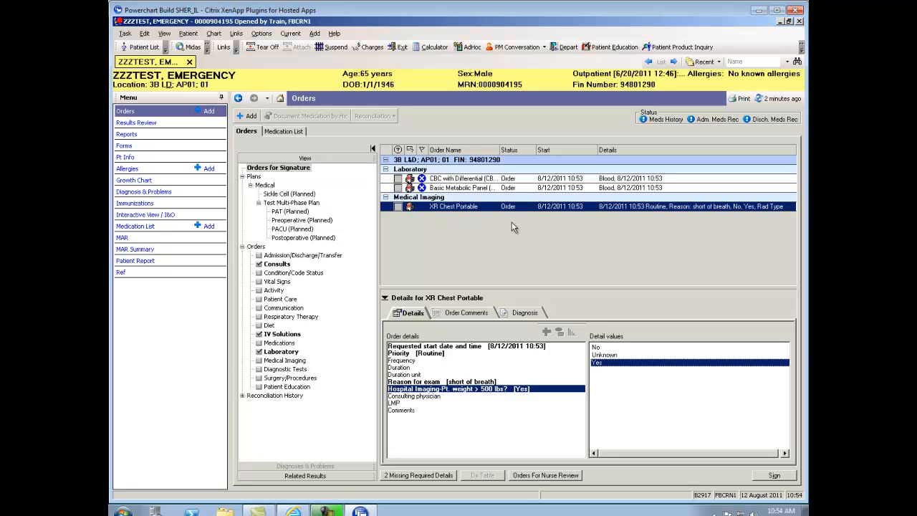
# Set the collection priority of the CBC with Differential and Basic Metabolic Panel orders together to Tomorrow AM.
pyautogui.click(507, 179)
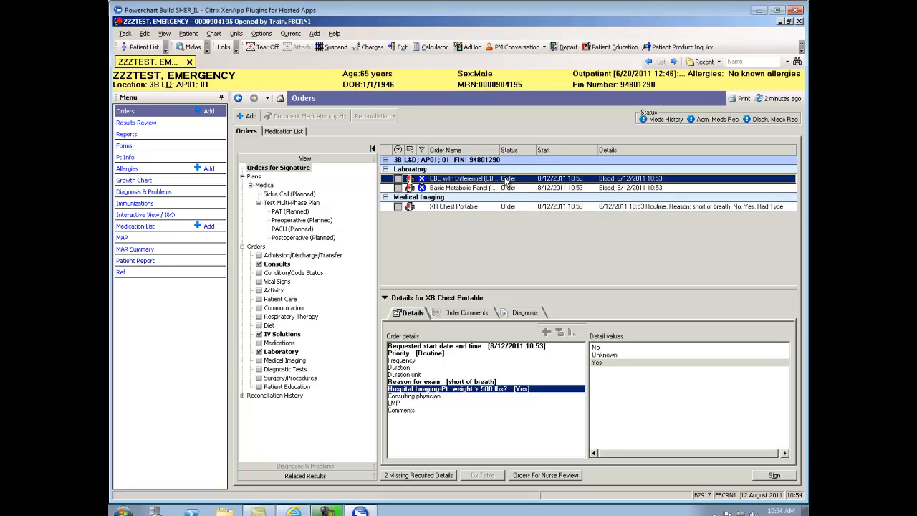
pyautogui.keyDown('shift'); pyautogui.click(506, 188); pyautogui.keyUp('shift')
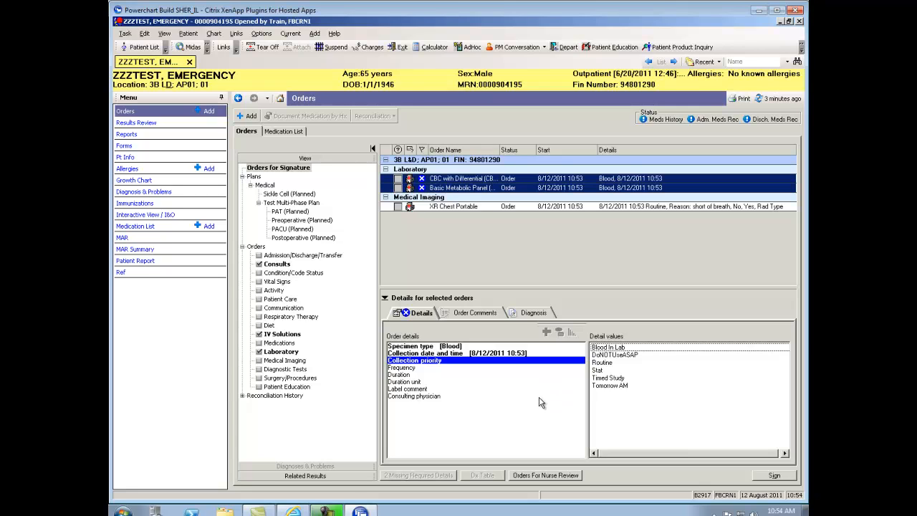
pyautogui.click(605, 387)
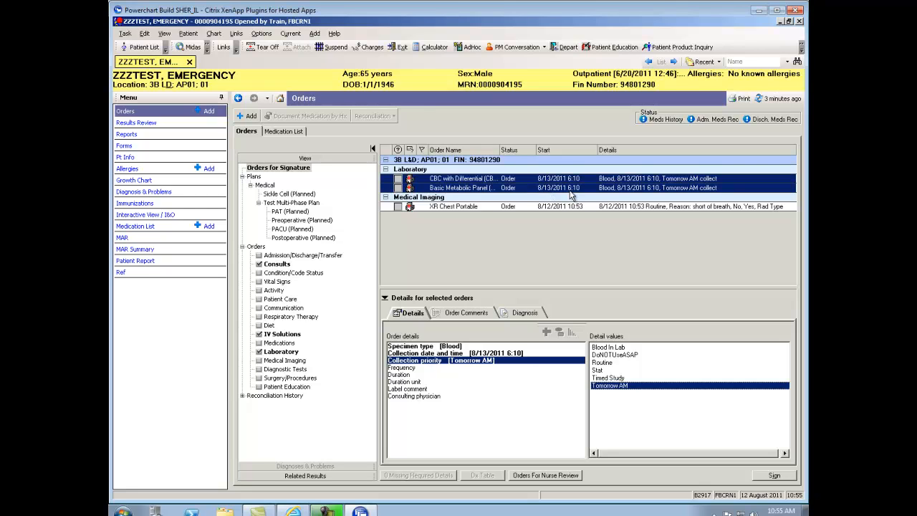
# Sign the new laboratory and imaging orders and refresh the orders list.
pyautogui.click(522, 238)
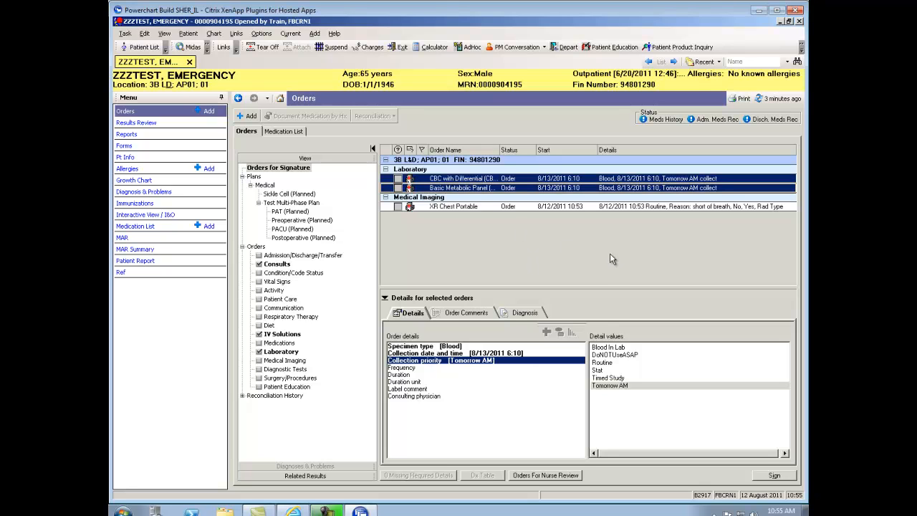
pyautogui.click(774, 476)
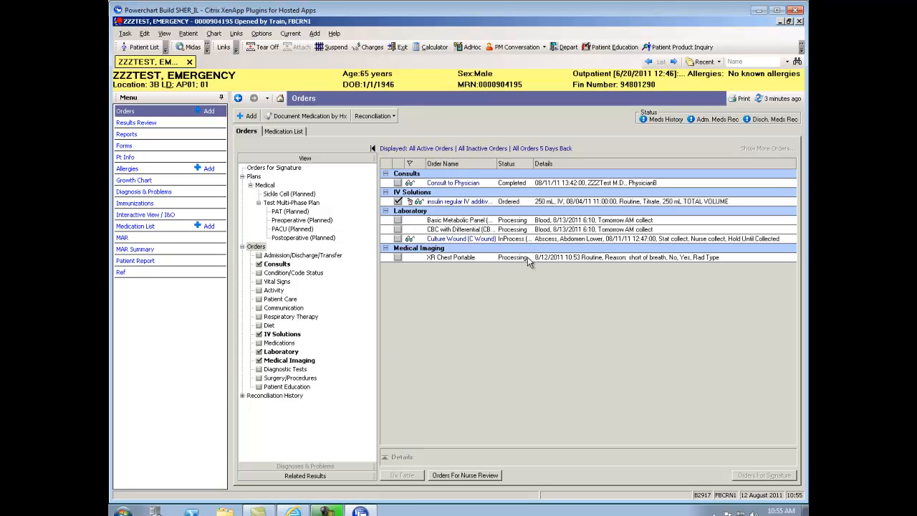
pyautogui.click(778, 98)
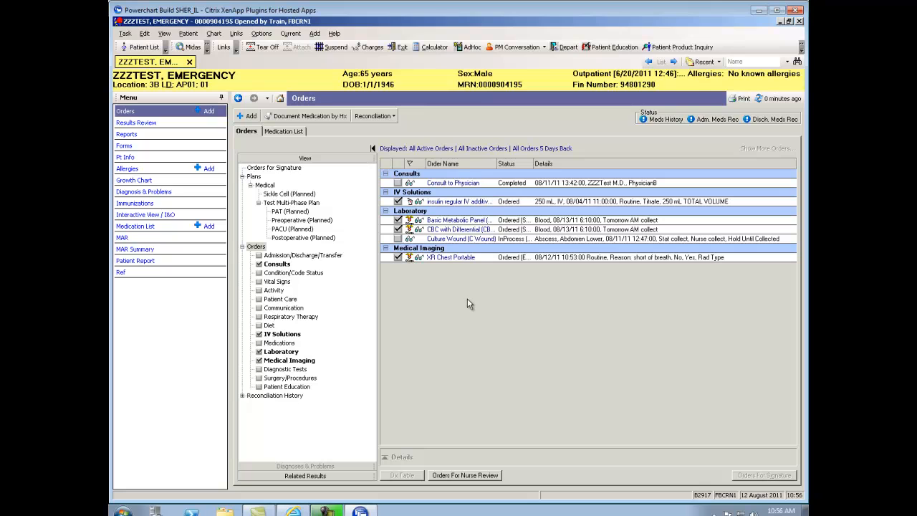
# Cancel/DC the insulin regular IV additive order, entering the ordering physician's name and Phone as the communication type.
pyautogui.click(499, 205)
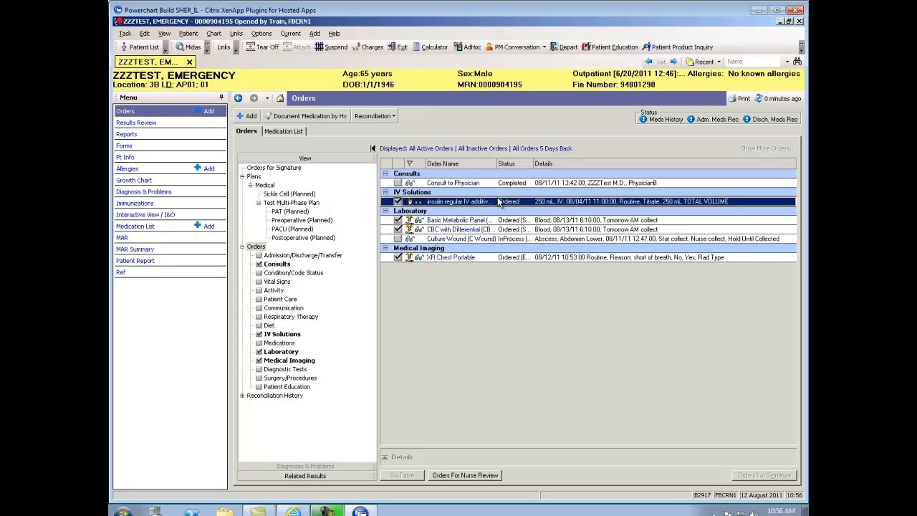
pyautogui.rightClick(500, 205)
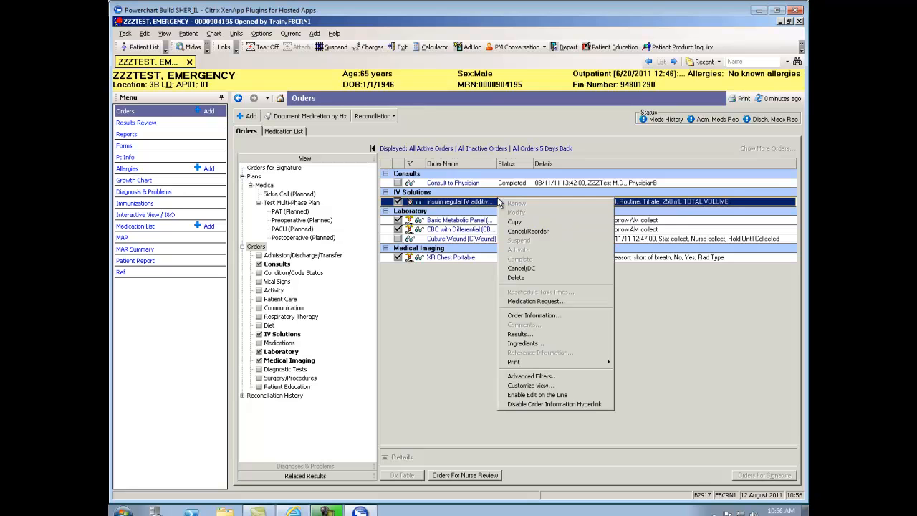
pyautogui.click(519, 269)
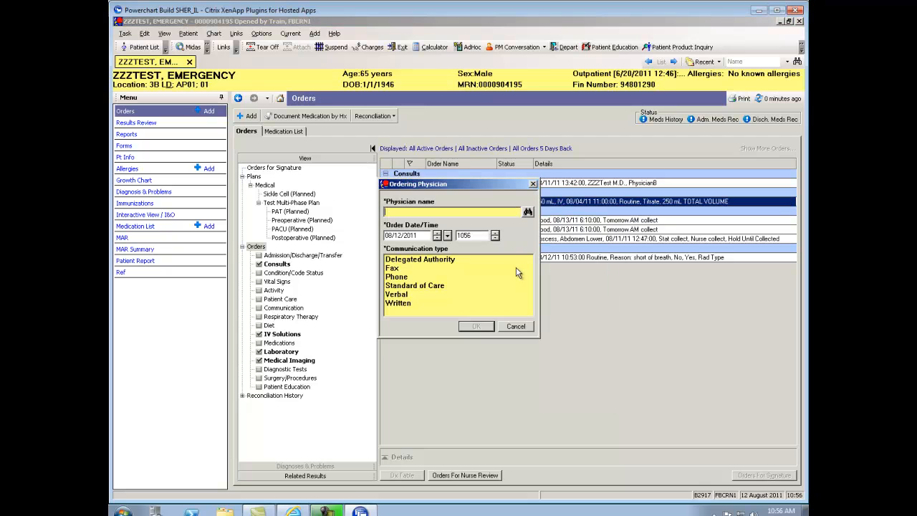
pyautogui.write('korzen')
pyautogui.press('Return')
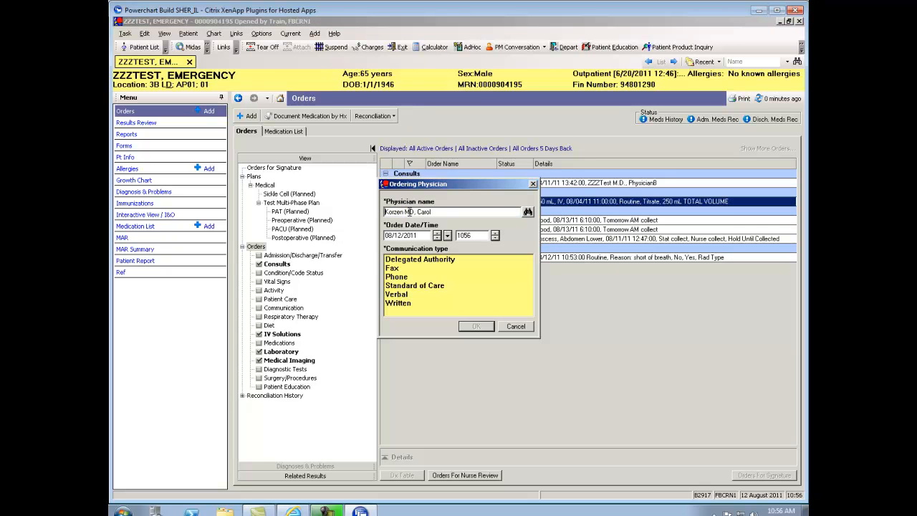
pyautogui.click(403, 278)
pyautogui.click(473, 327)
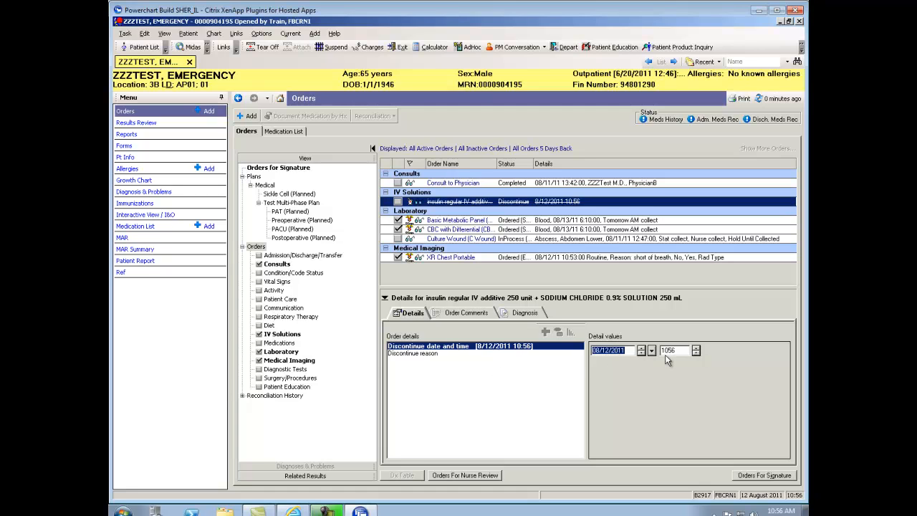
# Check the discontinue reason options, sign the insulin order's discontinuation without choosing a reason, and refresh the orders list.
pyautogui.click(434, 354)
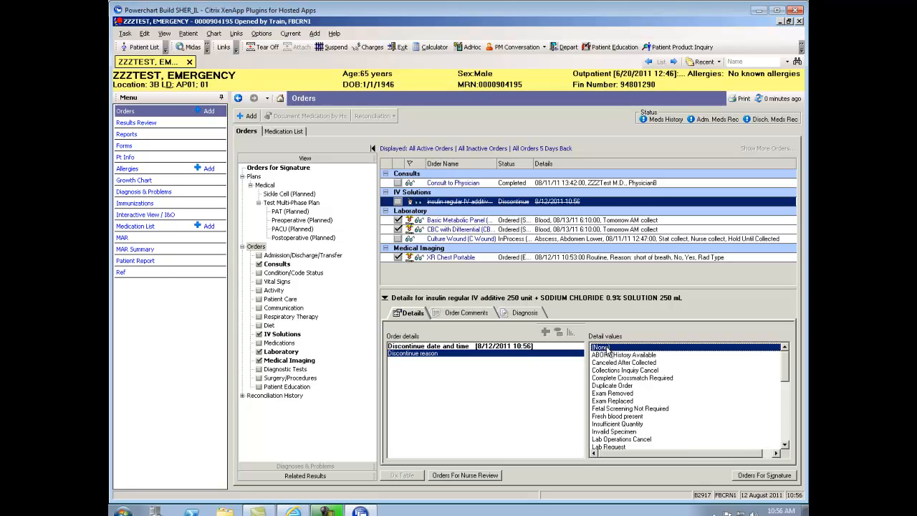
pyautogui.click(766, 476)
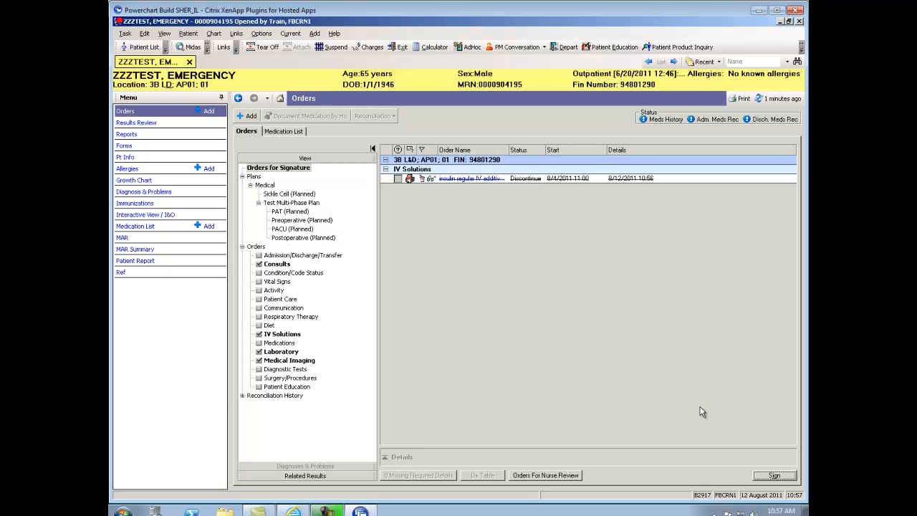
pyautogui.click(776, 478)
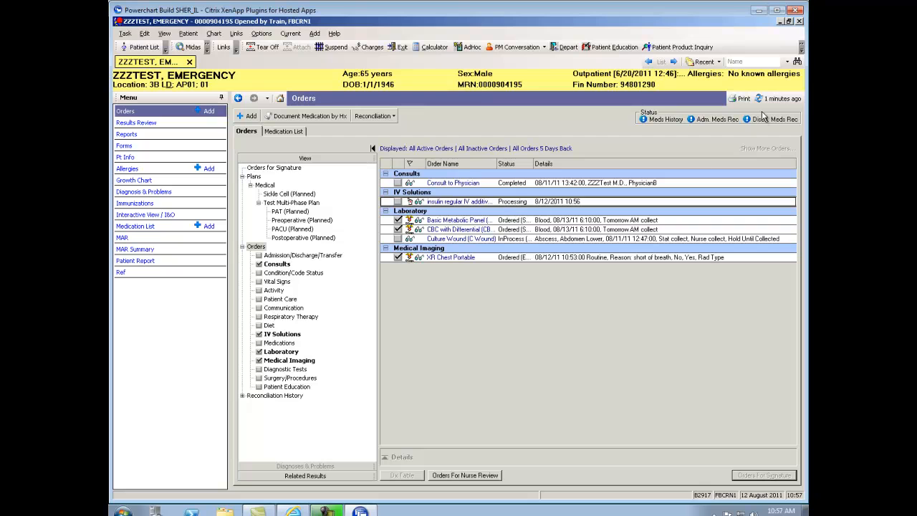
pyautogui.click(780, 99)
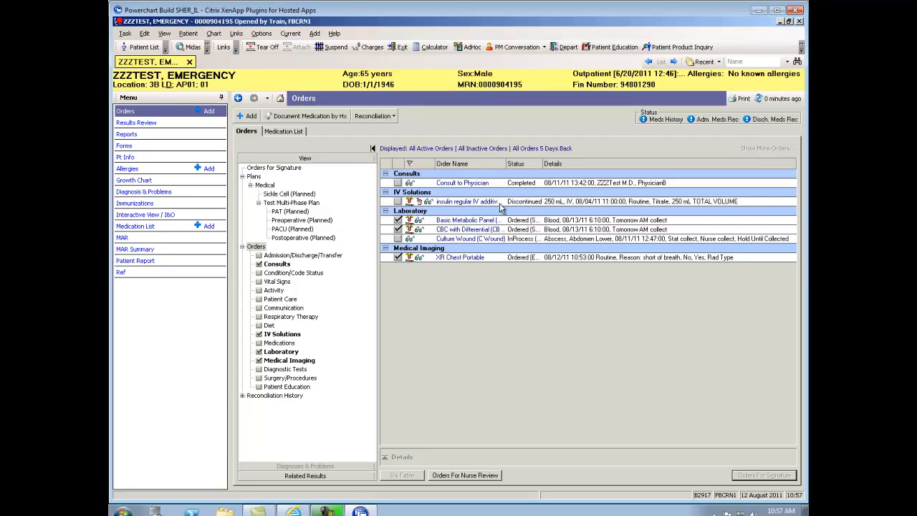
pyautogui.moveTo(500, 208)
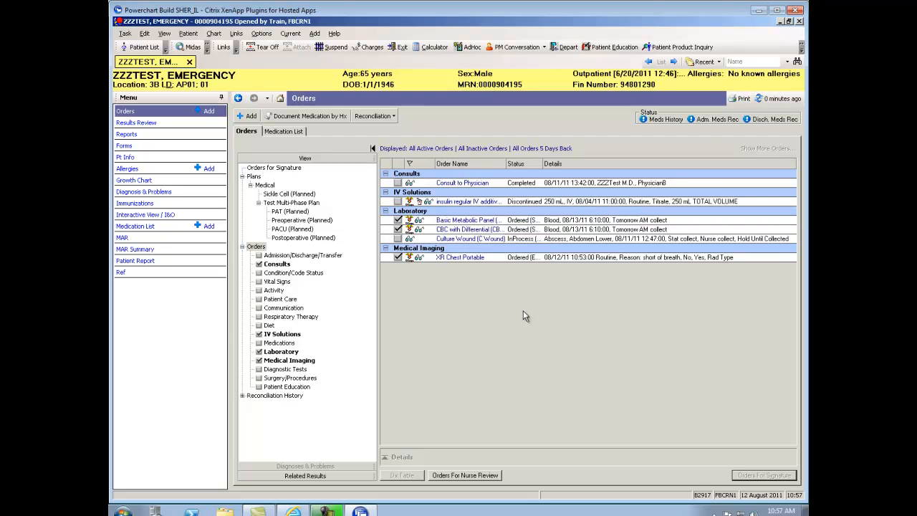